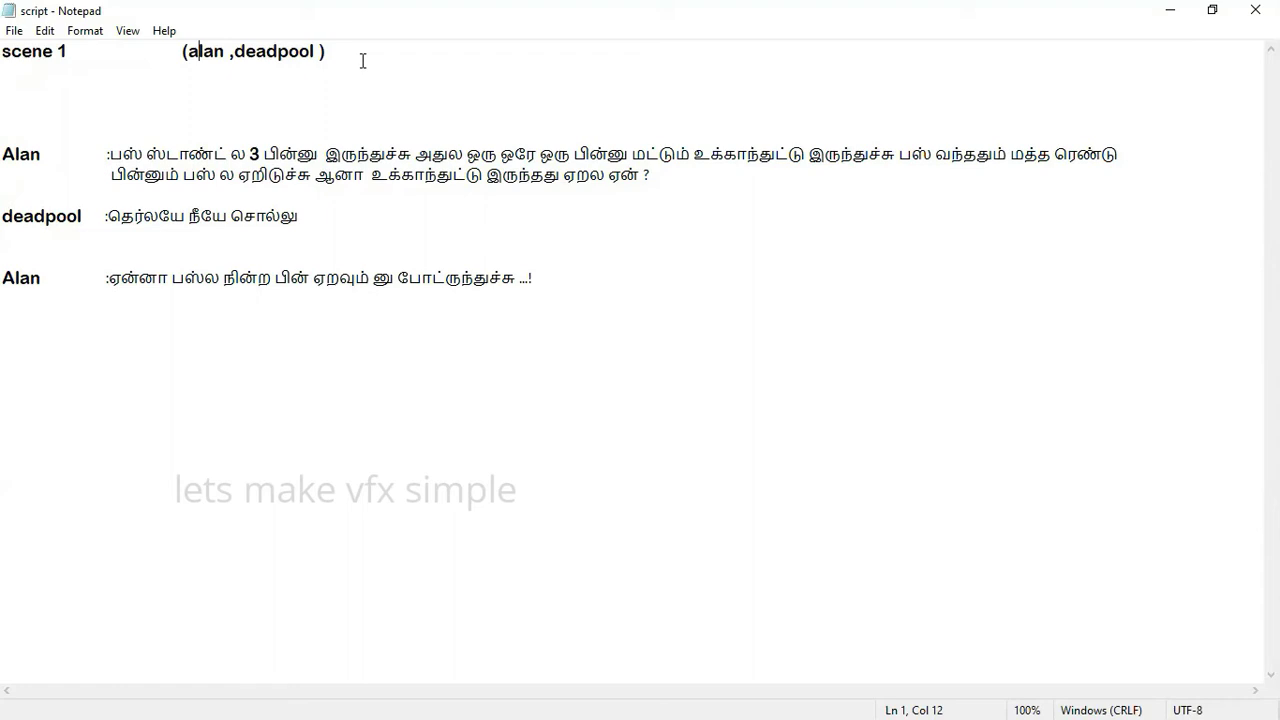
# Go through Alan's speaker names and dialogue lines in the Notepad script
pyautogui.click(12, 155)
pyautogui.click(26, 155)
pyautogui.click(12, 155)
pyautogui.click(14, 280)
pyautogui.click(27, 280)
pyautogui.click(96, 150)
# Close the Notepad script and launch Paint by searching 'pa' from Start
pyautogui.click(1270, 8)
pyautogui.press('super')
pyautogui.write('pa')
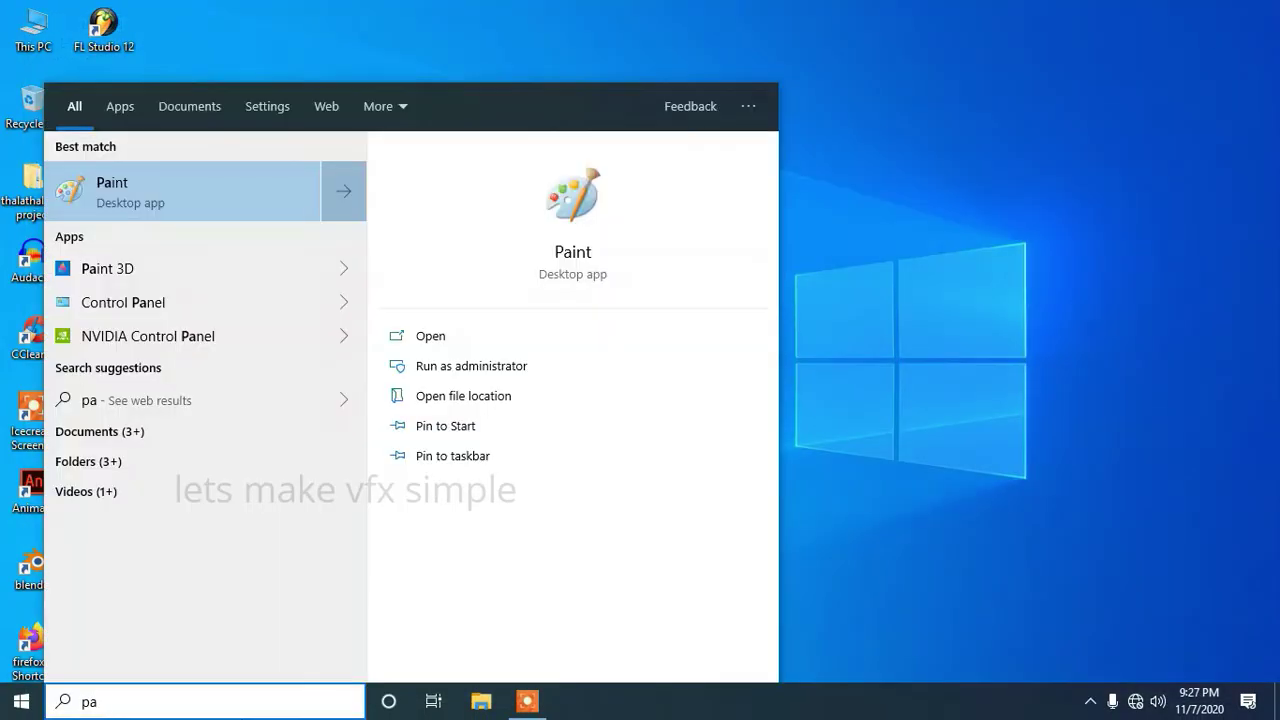
pyautogui.click(186, 183)
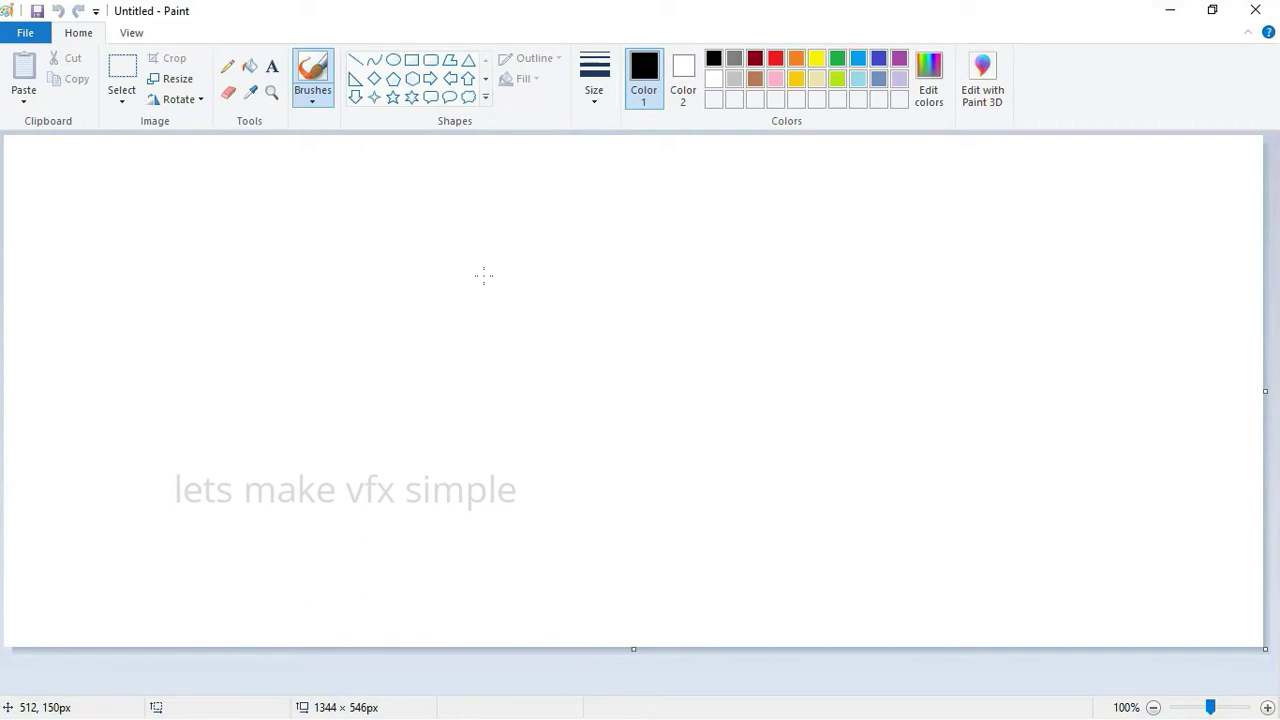
# Draw three adjacent rectangular panel frames across the top of the canvas
pyautogui.click(411, 59)
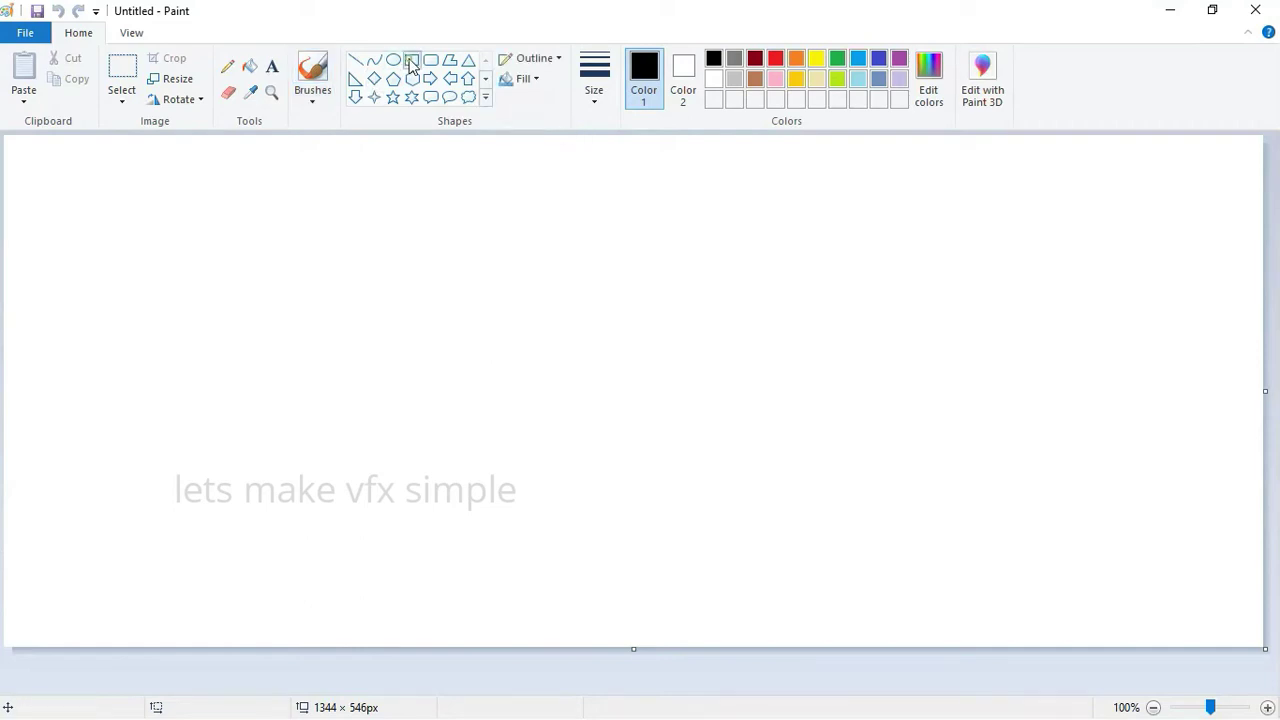
pyautogui.moveTo(5, 138); pyautogui.dragTo(403, 348)
pyautogui.click(460, 360)
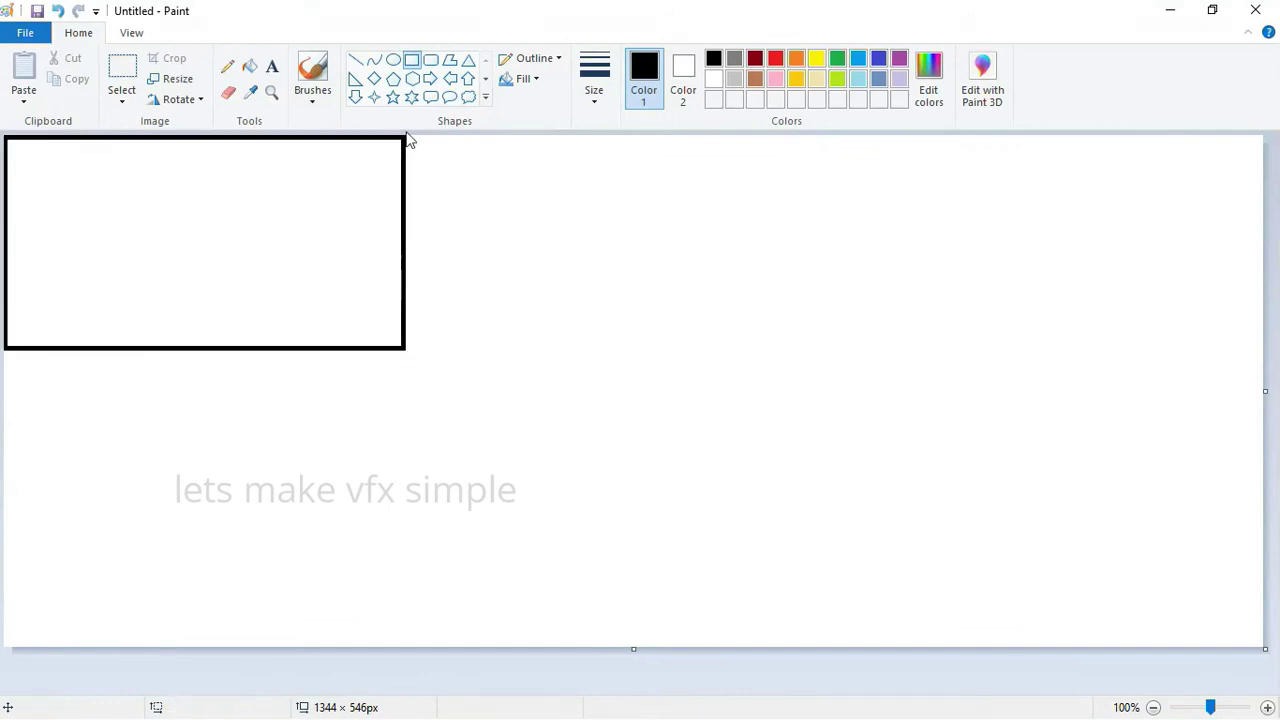
pyautogui.moveTo(406, 136); pyautogui.dragTo(824, 350)
pyautogui.click(920, 243)
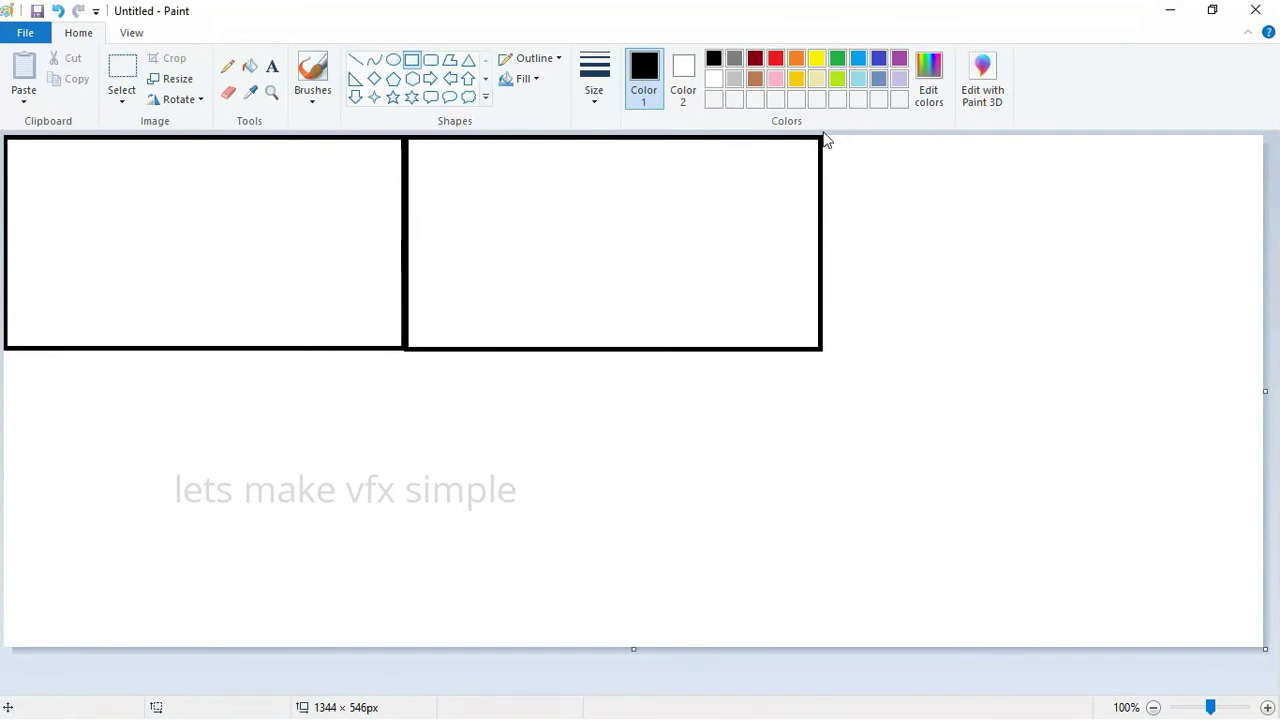
pyautogui.moveTo(820, 136); pyautogui.dragTo(1260, 347)
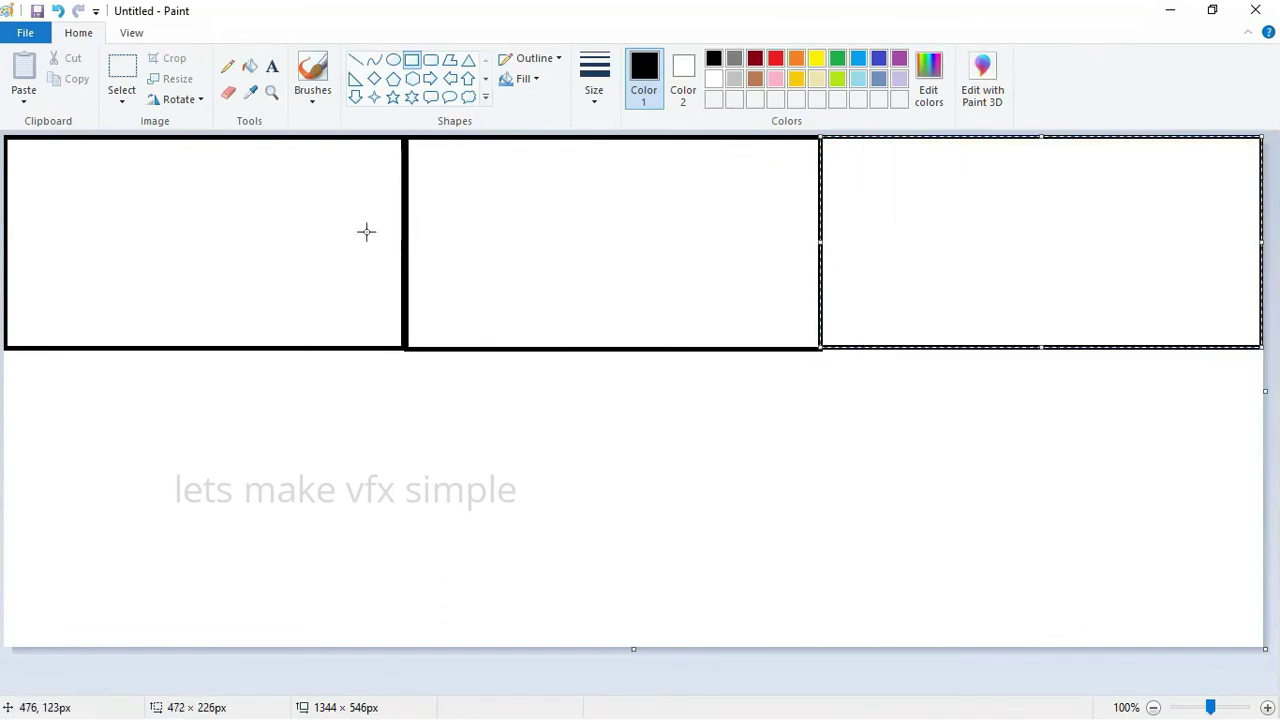
pyautogui.click(57, 157)
# Add thin header strips along the top edges of the panels
pyautogui.moveTo(6, 138); pyautogui.dragTo(415, 172)
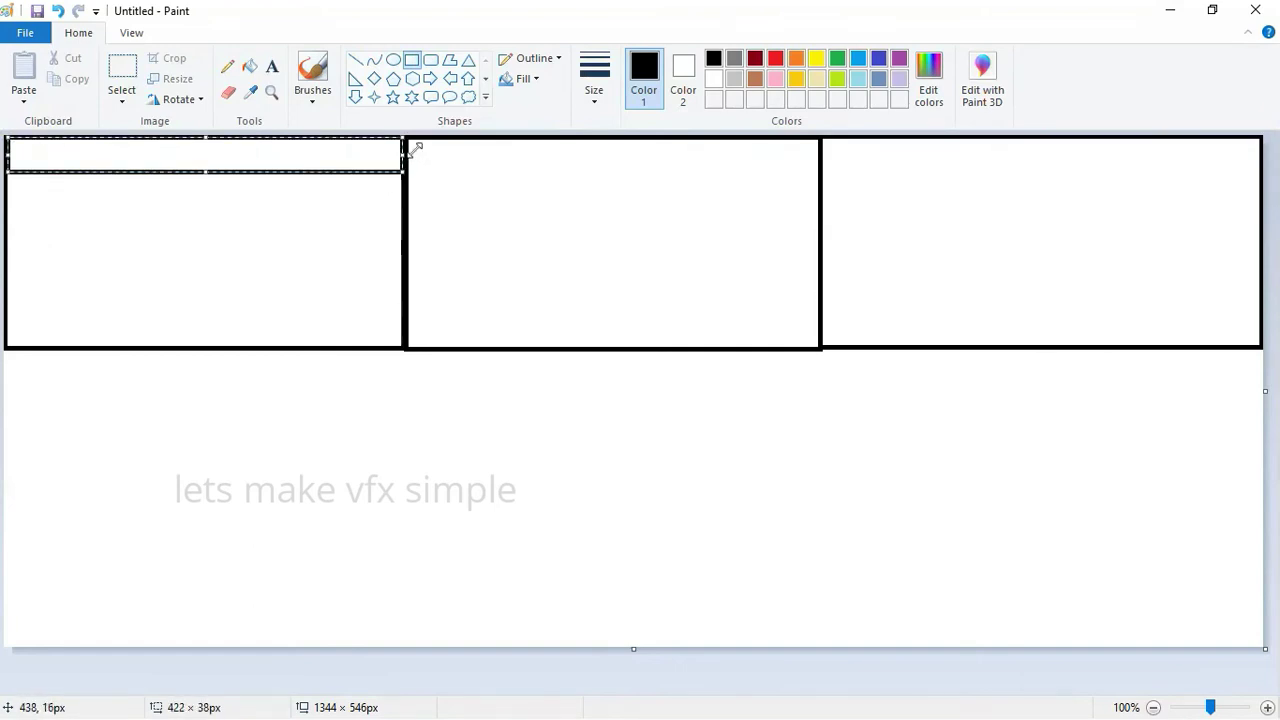
pyautogui.moveTo(303, 158); pyautogui.dragTo(299, 146)
pyautogui.click(406, 150)
pyautogui.moveTo(407, 146); pyautogui.dragTo(1259, 173)
pyautogui.click(905, 151)
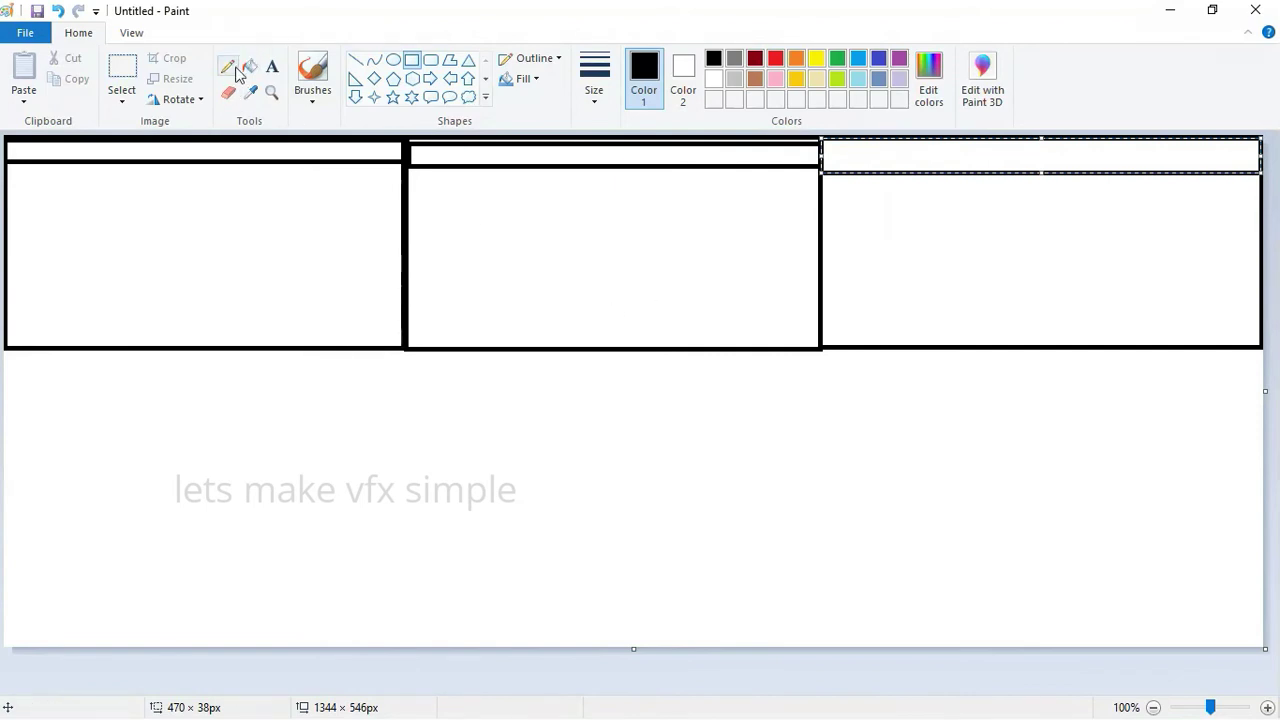
# Write the numbers 1, 2 and 3 in the panels' header strips with the brush
pyautogui.click(312, 70)
pyautogui.moveTo(10, 144); pyautogui.dragTo(12, 158)
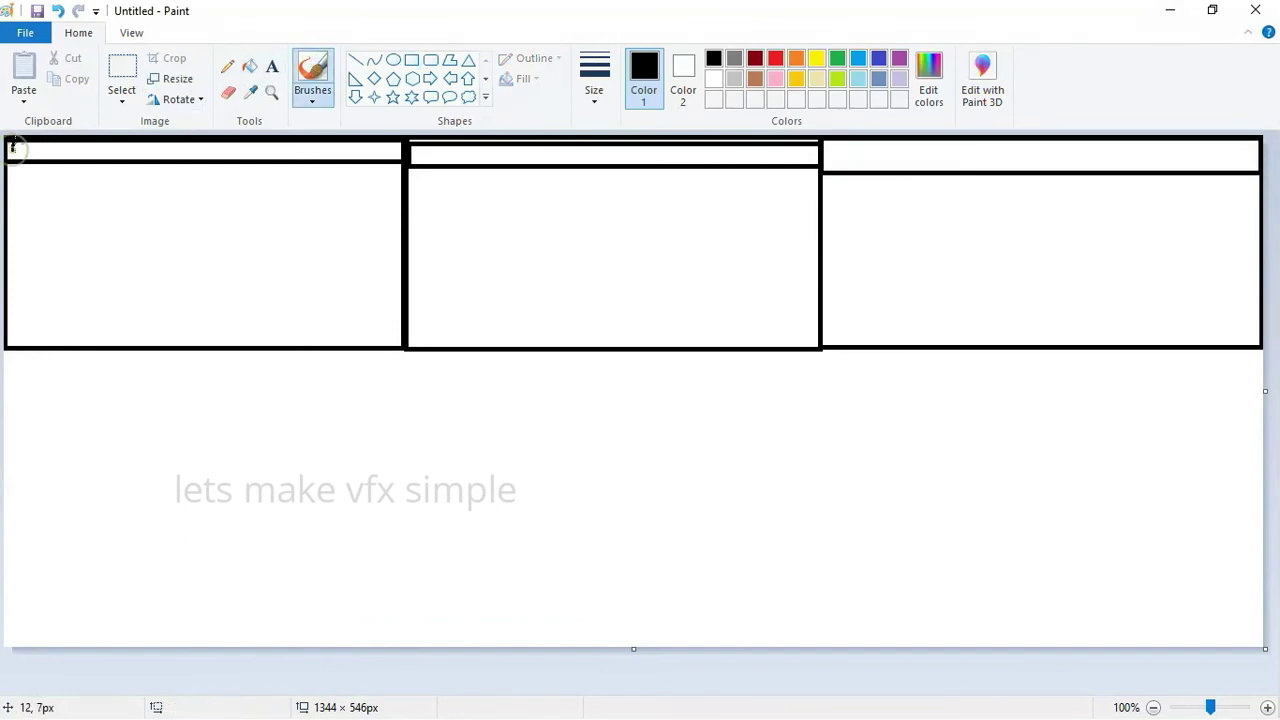
pyautogui.moveTo(429, 150); pyautogui.dragTo(444, 164)
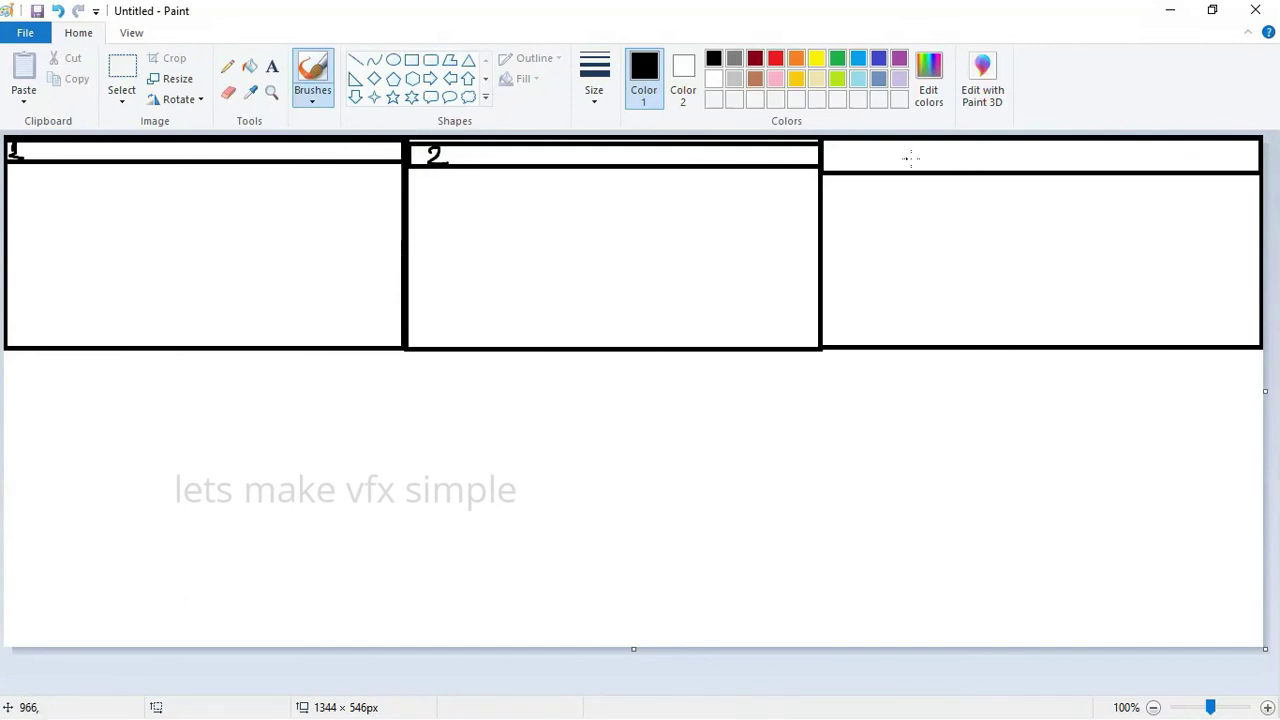
pyautogui.moveTo(842, 146)
pyautogui.mouseDown()
pyautogui.moveTo(857, 152)
pyautogui.moveTo(846, 164)
pyautogui.mouseUp()
# Sketch a person in panel 1 with face, hair, shoulders, arms and a D chest badge
pyautogui.moveTo(166, 237)
pyautogui.mouseDown()
pyautogui.moveTo(164, 212)
pyautogui.moveTo(205, 224)
pyautogui.moveTo(190, 246)
pyautogui.moveTo(161, 224)
pyautogui.moveTo(178, 228)
pyautogui.mouseUp()
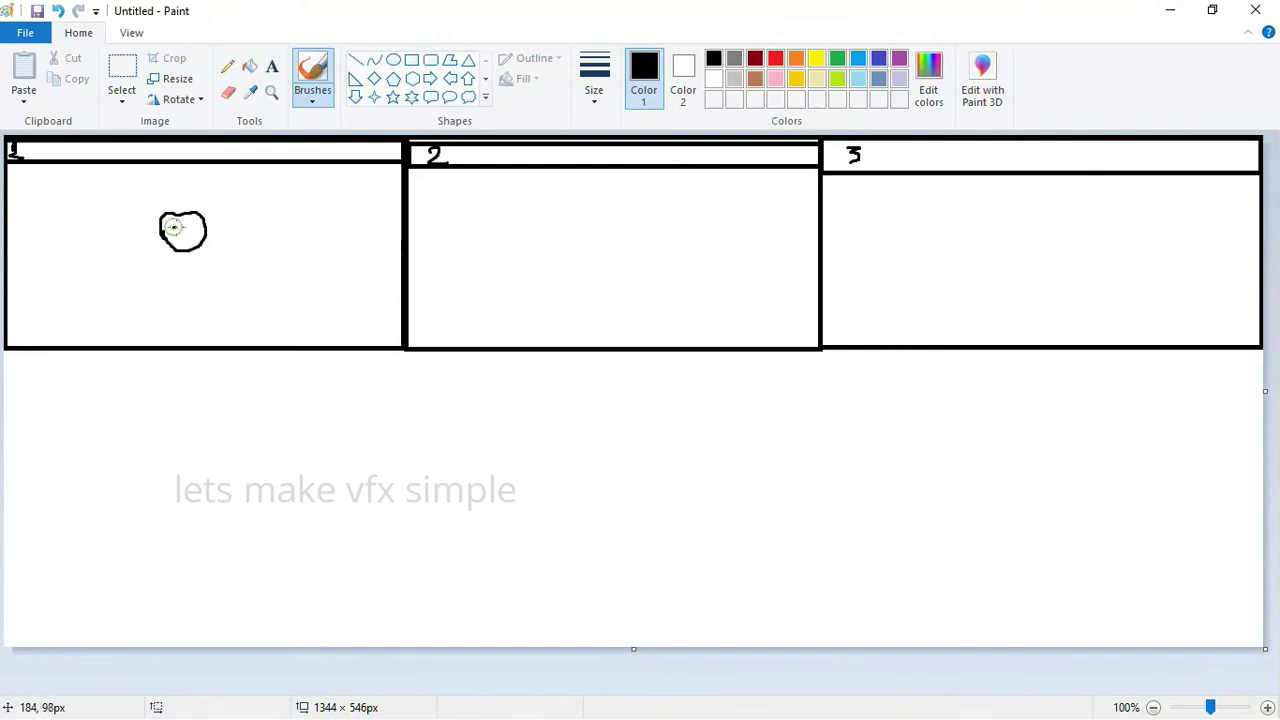
pyautogui.click(189, 229)
pyautogui.click(181, 236)
pyautogui.moveTo(179, 207)
pyautogui.mouseDown()
pyautogui.moveTo(209, 203)
pyautogui.moveTo(212, 239)
pyautogui.mouseUp()
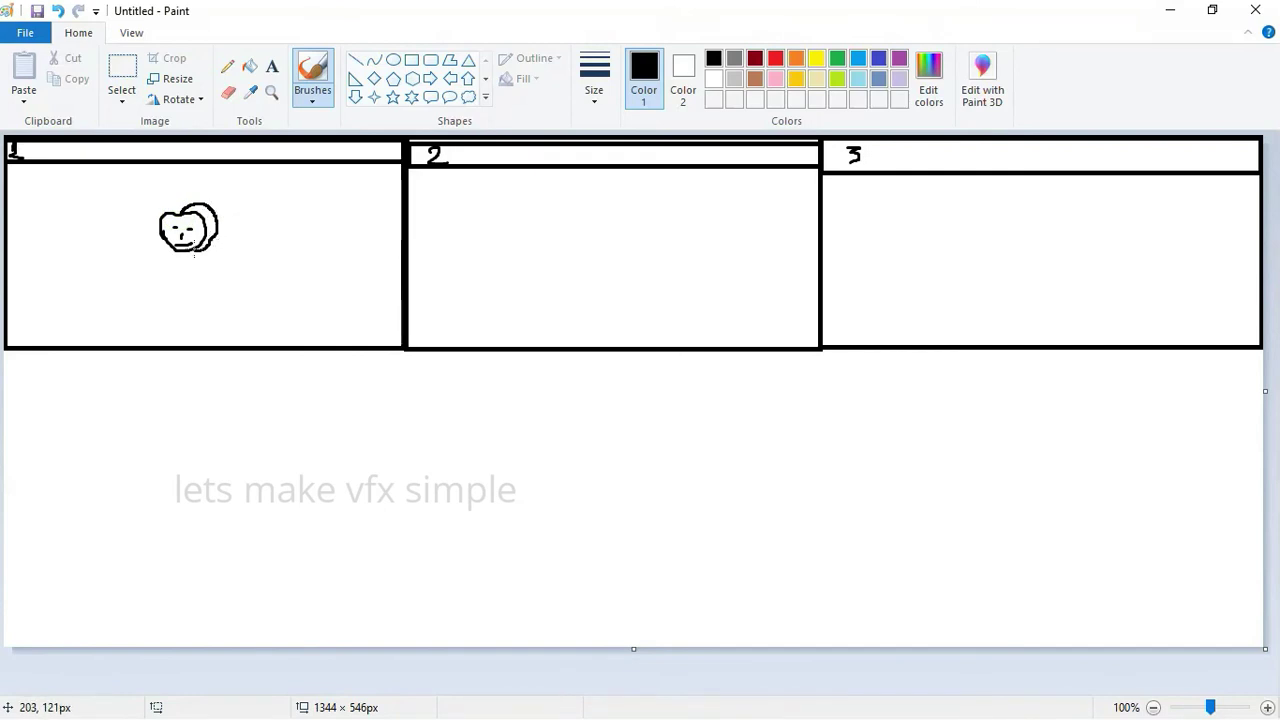
pyautogui.moveTo(190, 197)
pyautogui.mouseDown()
pyautogui.moveTo(157, 203)
pyautogui.moveTo(157, 240)
pyautogui.mouseUp()
pyautogui.moveTo(172, 252); pyautogui.dragTo(123, 290)
pyautogui.moveTo(192, 246)
pyautogui.mouseDown()
pyautogui.moveTo(230, 270)
pyautogui.moveTo(240, 302)
pyautogui.mouseUp()
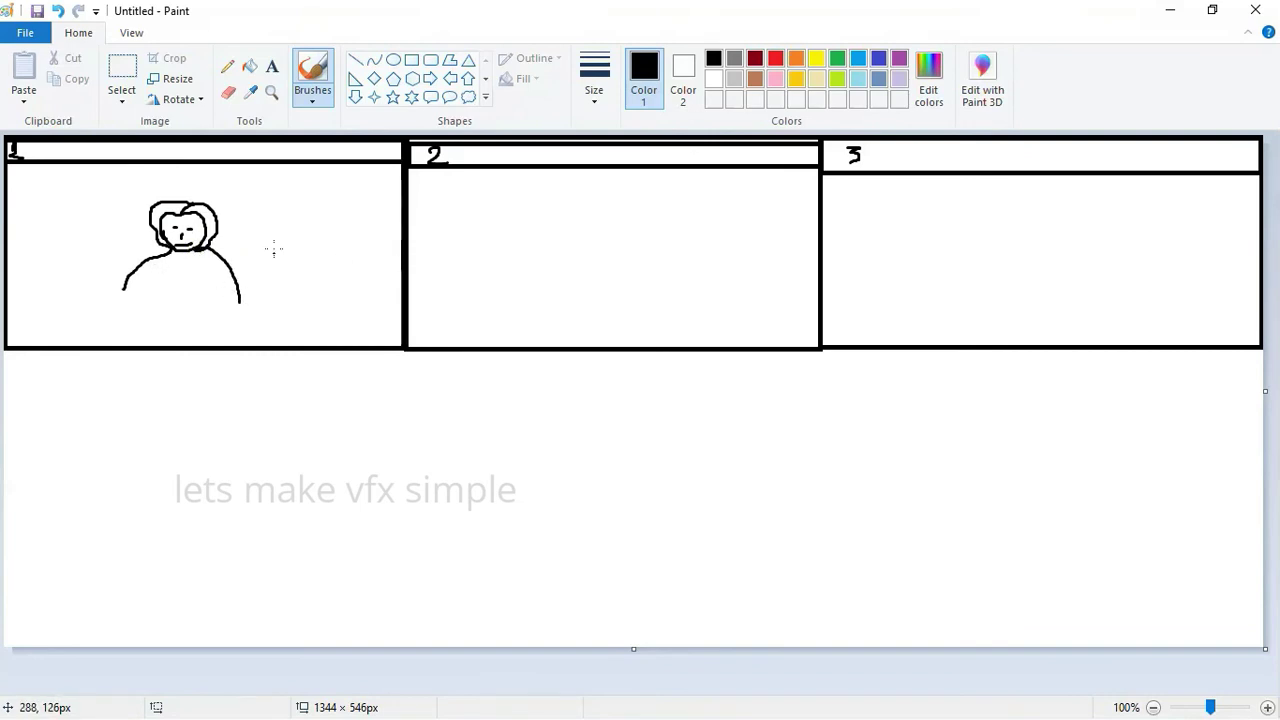
pyautogui.hotkey('ctrl', 'z')
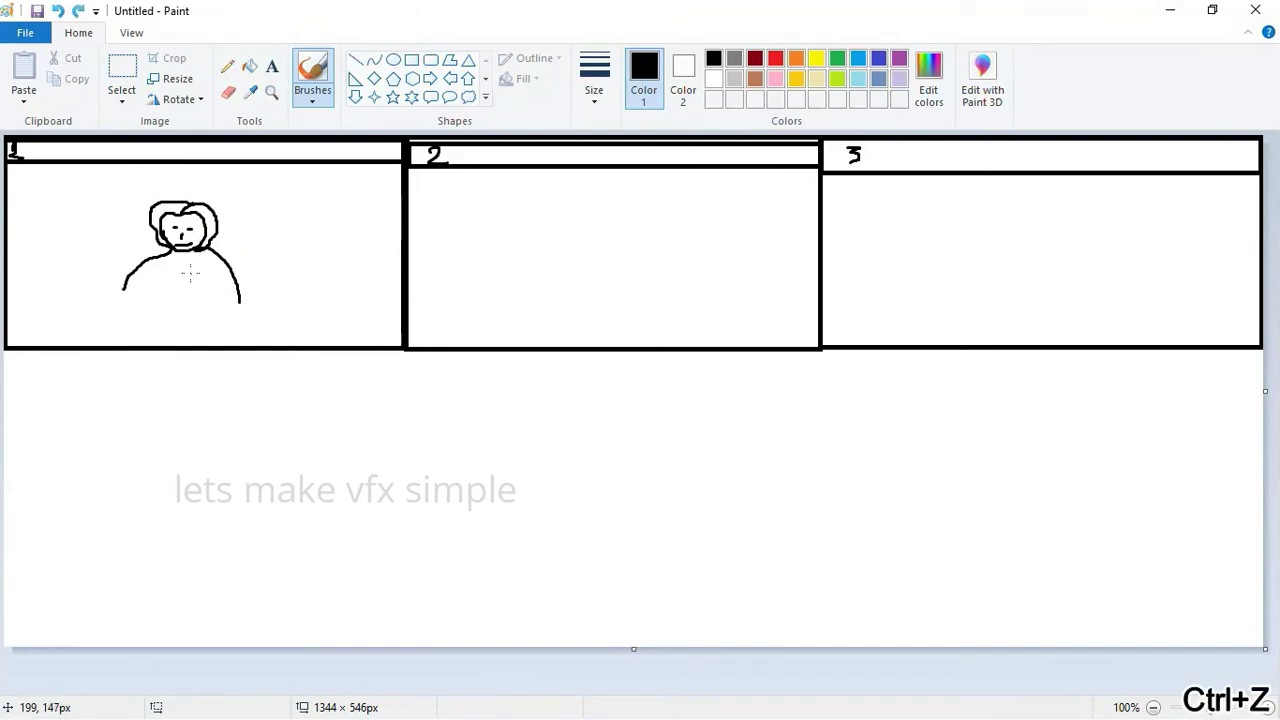
pyautogui.moveTo(206, 271)
pyautogui.mouseDown()
pyautogui.moveTo(194, 288)
pyautogui.moveTo(194, 273)
pyautogui.moveTo(196, 285)
pyautogui.moveTo(144, 300)
pyautogui.mouseUp()
pyautogui.moveTo(226, 305); pyautogui.dragTo(220, 291)
# Sketch a masked figure in panel 2 with shoulders and two raised swords
pyautogui.moveTo(564, 268)
pyautogui.mouseDown()
pyautogui.moveTo(570, 222)
pyautogui.moveTo(588, 216)
pyautogui.moveTo(606, 230)
pyautogui.moveTo(609, 274)
pyautogui.moveTo(580, 279)
pyautogui.moveTo(564, 264)
pyautogui.moveTo(576, 243)
pyautogui.moveTo(580, 258)
pyautogui.moveTo(569, 238)
pyautogui.moveTo(582, 232)
pyautogui.moveTo(597, 262)
pyautogui.moveTo(598, 231)
pyautogui.mouseUp()
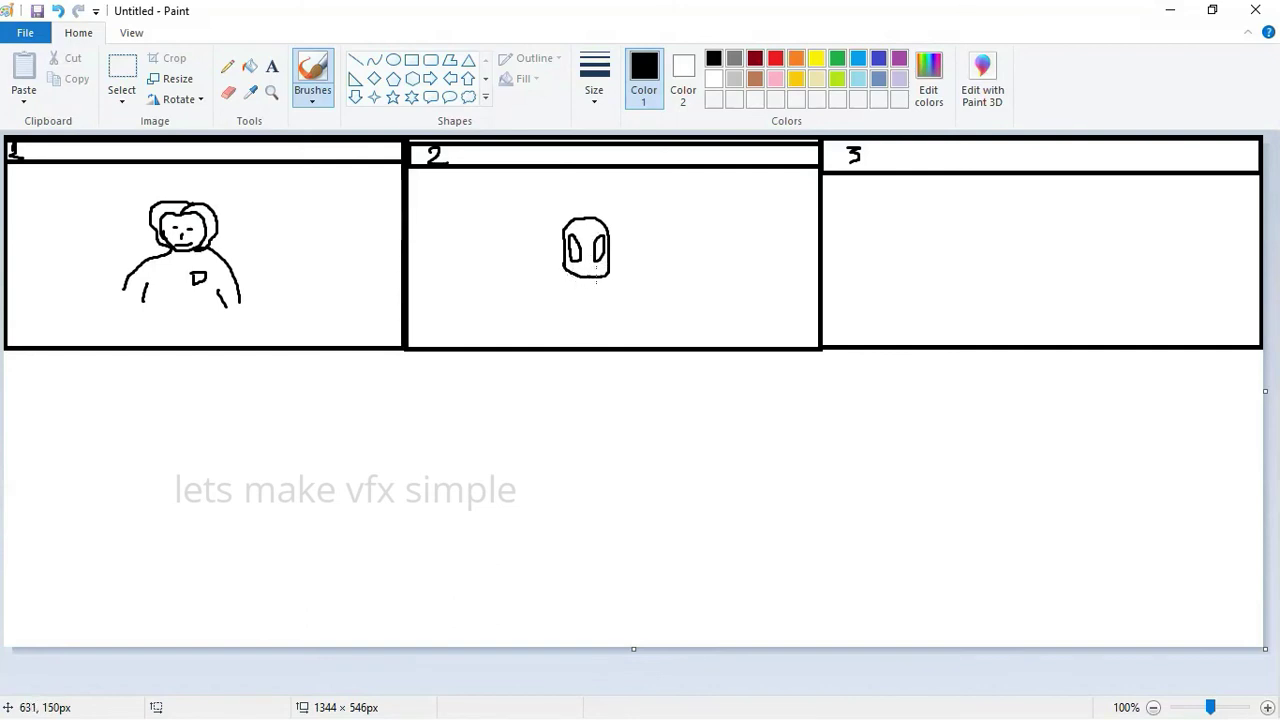
pyautogui.moveTo(560, 284)
pyautogui.mouseDown()
pyautogui.moveTo(622, 287)
pyautogui.moveTo(562, 285)
pyautogui.moveTo(518, 320)
pyautogui.mouseUp()
pyautogui.moveTo(614, 284)
pyautogui.mouseDown()
pyautogui.moveTo(646, 297)
pyautogui.moveTo(656, 332)
pyautogui.mouseUp()
pyautogui.moveTo(621, 288); pyautogui.dragTo(666, 236)
pyautogui.moveTo(554, 291); pyautogui.dragTo(520, 244)
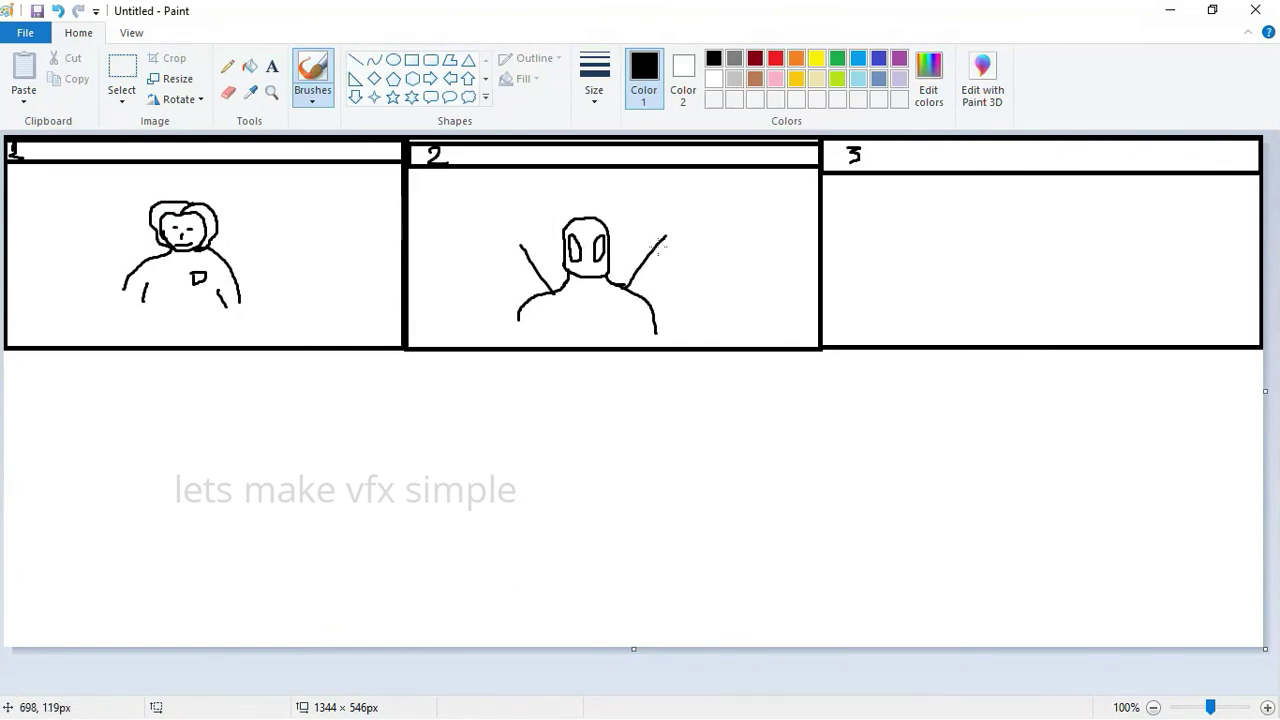
pyautogui.click(122, 80)
# Copy the panel 1 character and paste the copy into panel 3
pyautogui.moveTo(77, 182); pyautogui.dragTo(296, 325)
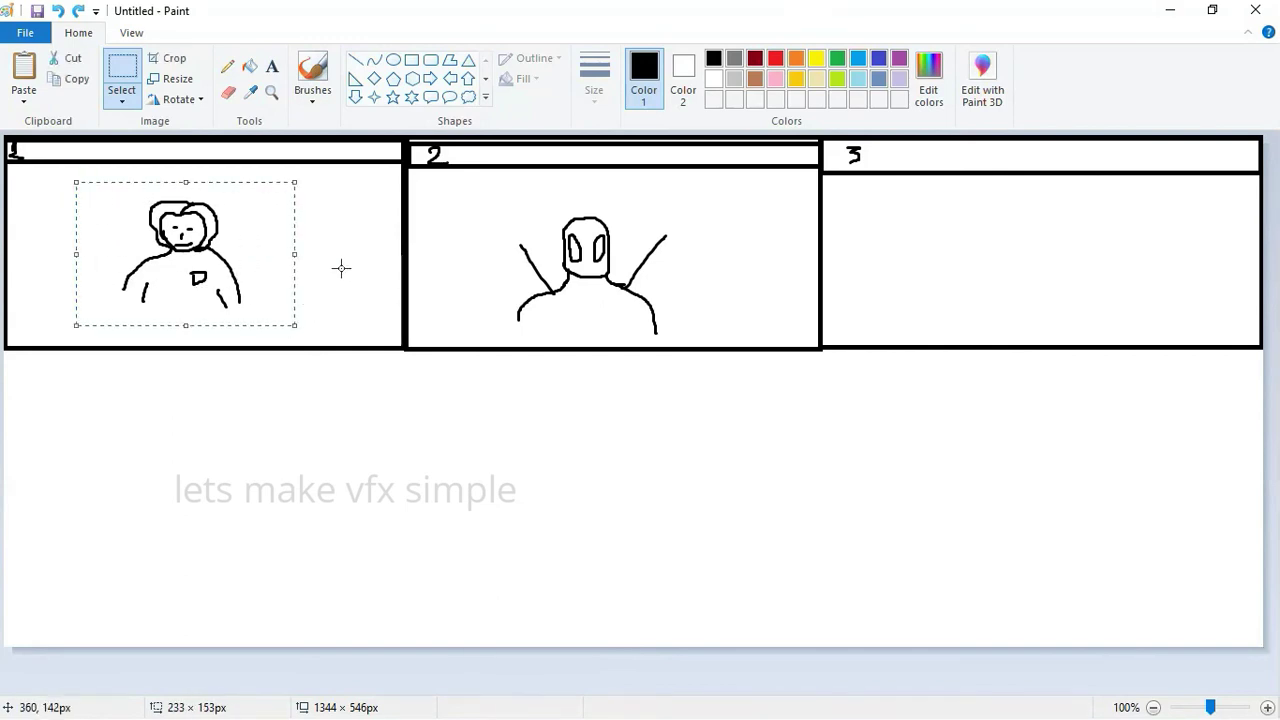
pyautogui.hotkey('ctrl', 'c')
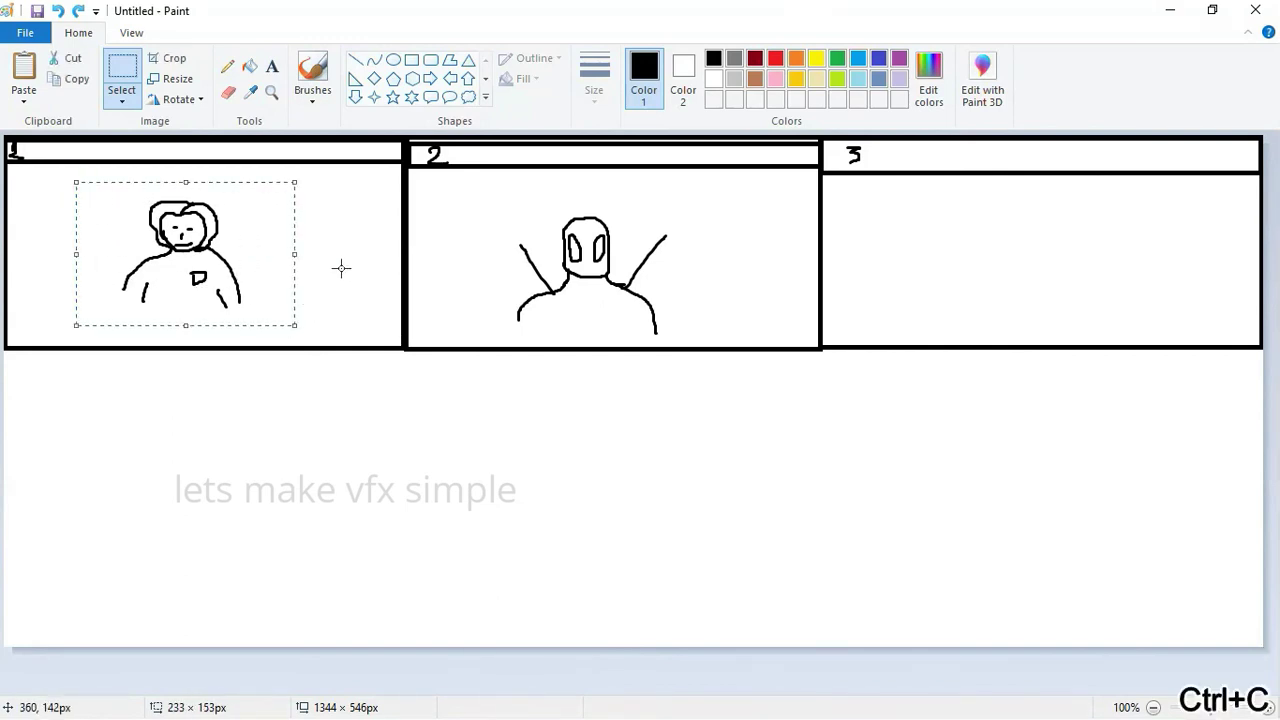
pyautogui.hotkey('ctrl', 'v')
pyautogui.moveTo(128, 189); pyautogui.dragTo(1066, 248)
pyautogui.click(700, 492)
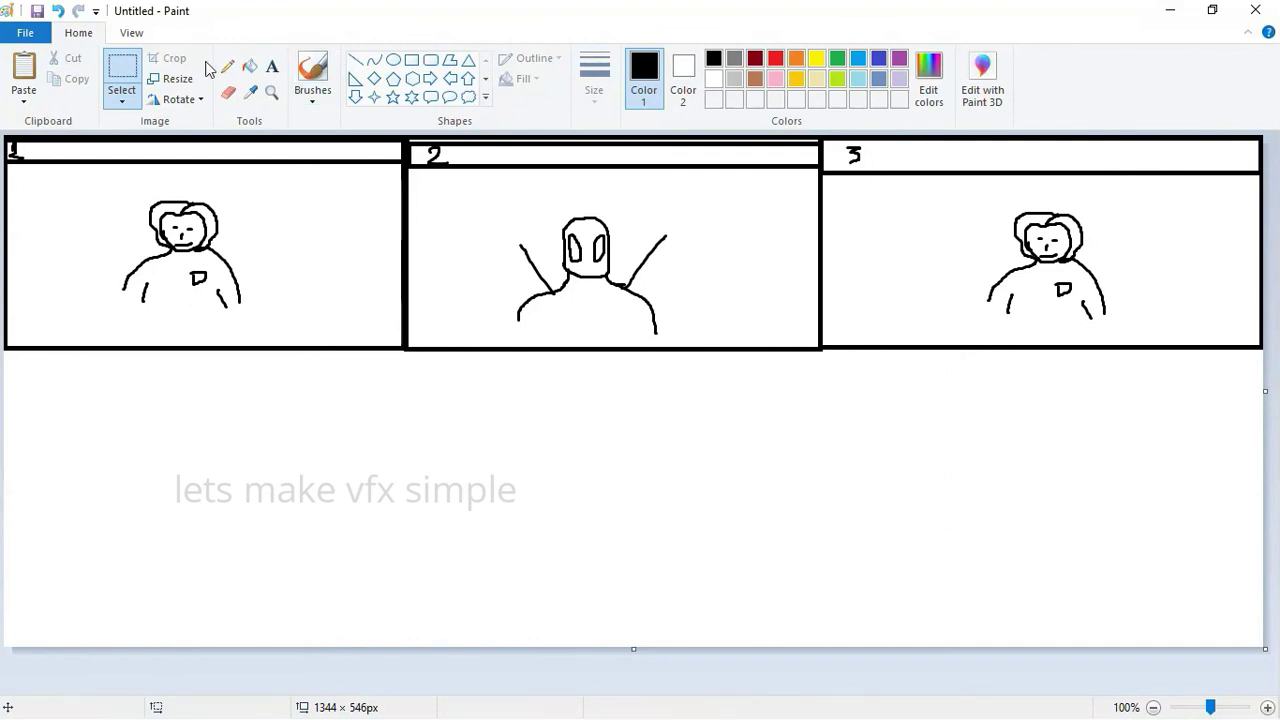
pyautogui.click(411, 60)
# Draw a thin caption rectangle along the bottom of the panels
pyautogui.moveTo(9, 317); pyautogui.dragTo(1250, 346)
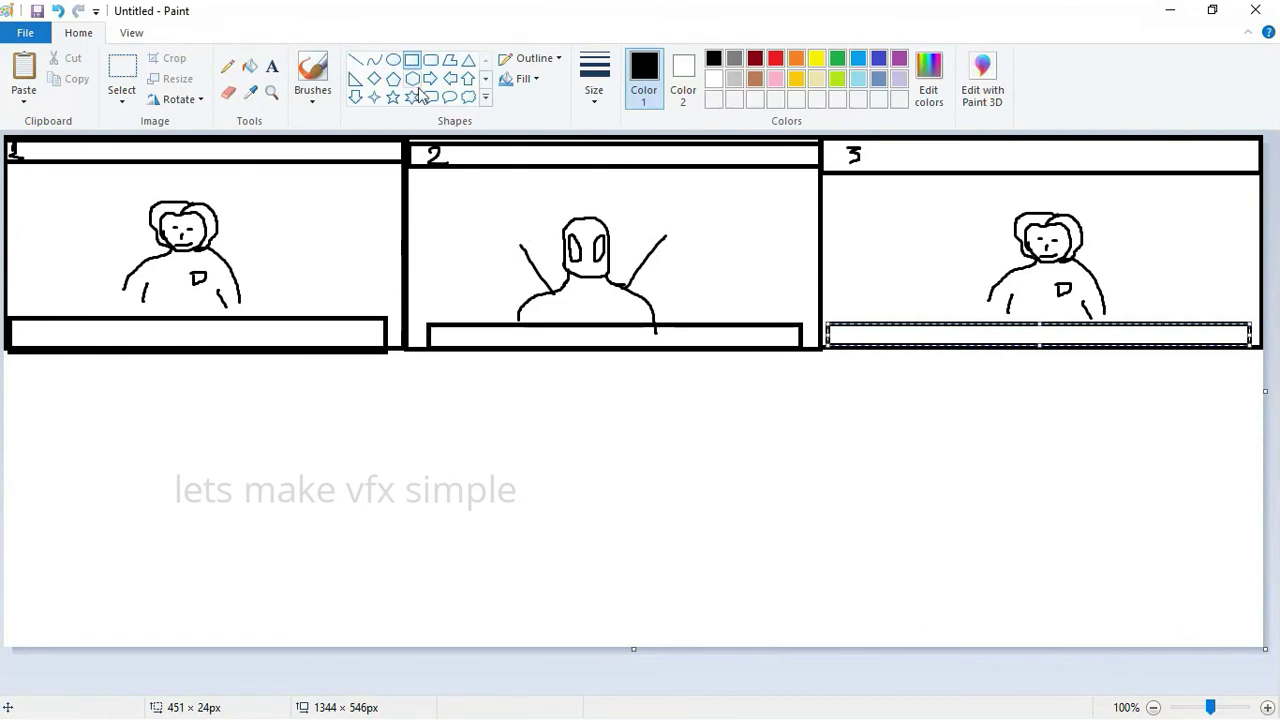
pyautogui.click(312, 70)
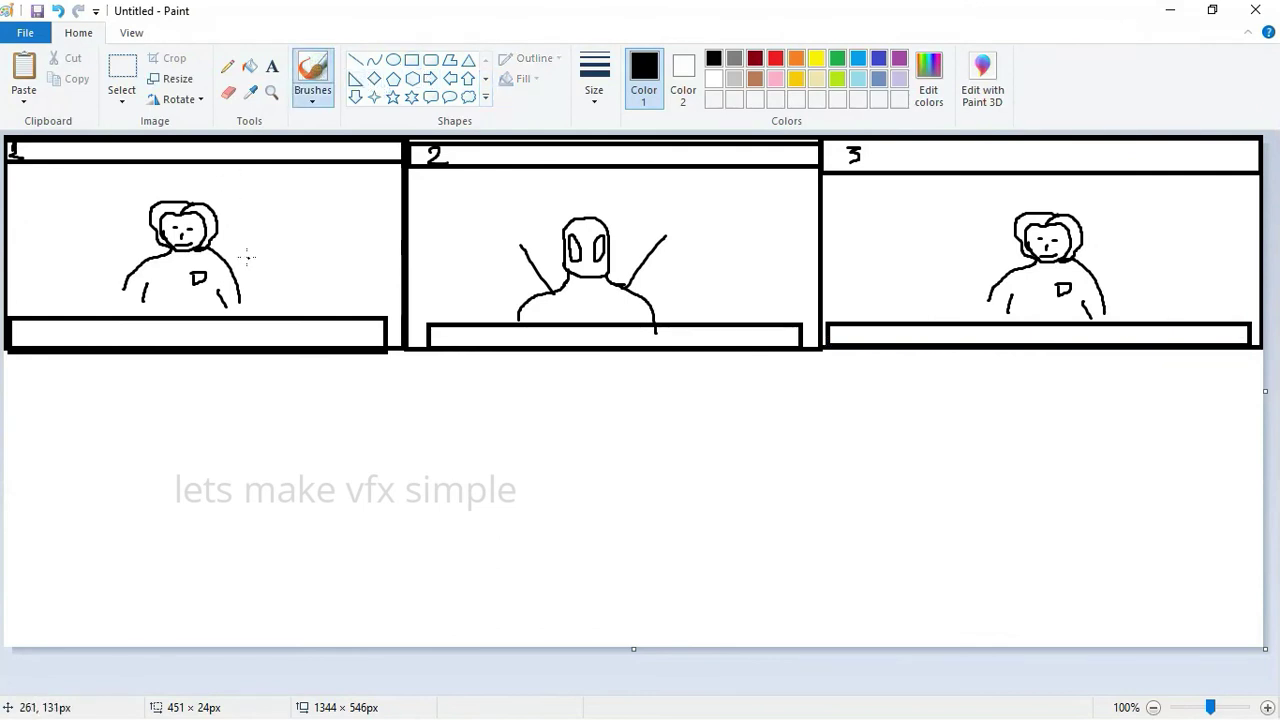
# Sketch a door and cross-barred window in panel 1 and a picture frame in panel 2
pyautogui.moveTo(246, 255)
pyautogui.mouseDown()
pyautogui.moveTo(254, 175)
pyautogui.moveTo(298, 175)
pyautogui.moveTo(296, 266)
pyautogui.mouseUp()
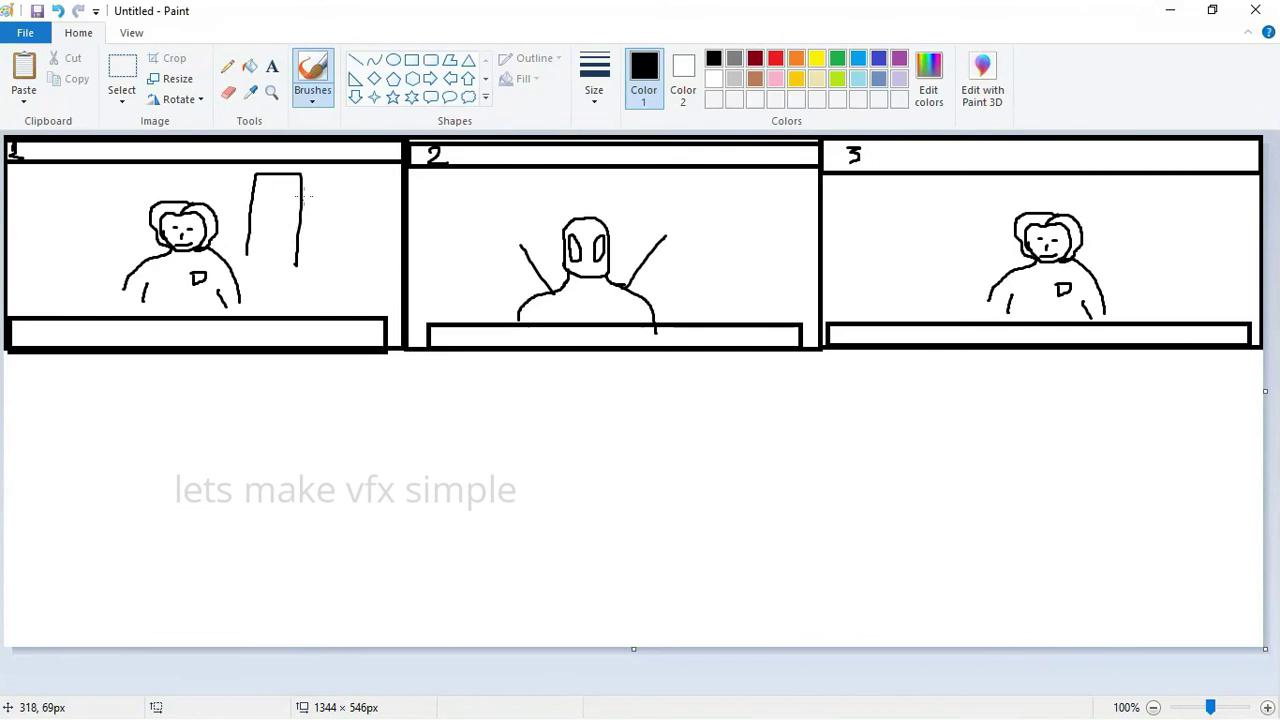
pyautogui.moveTo(297, 174)
pyautogui.mouseDown()
pyautogui.moveTo(268, 262)
pyautogui.moveTo(308, 264)
pyautogui.mouseUp()
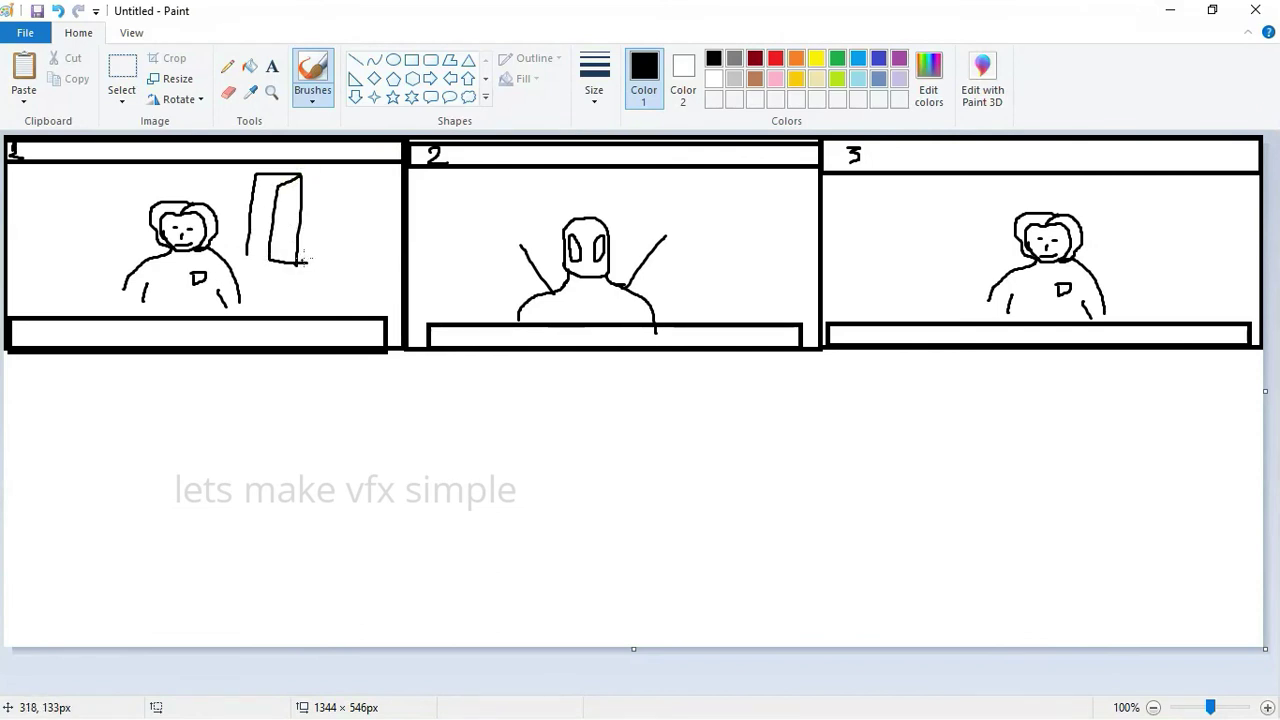
pyautogui.moveTo(326, 206)
pyautogui.mouseDown()
pyautogui.moveTo(331, 265)
pyautogui.moveTo(420, 202)
pyautogui.mouseUp()
pyautogui.moveTo(320, 261); pyautogui.dragTo(426, 261)
pyautogui.moveTo(367, 190); pyautogui.dragTo(366, 278)
pyautogui.moveTo(428, 240); pyautogui.dragTo(320, 241)
pyautogui.moveTo(683, 204)
pyautogui.mouseDown()
pyautogui.moveTo(686, 248)
pyautogui.moveTo(766, 256)
pyautogui.moveTo(770, 234)
pyautogui.moveTo(750, 190)
pyautogui.moveTo(686, 192)
pyautogui.moveTo(684, 240)
pyautogui.moveTo(702, 208)
pyautogui.moveTo(781, 263)
pyautogui.mouseUp()
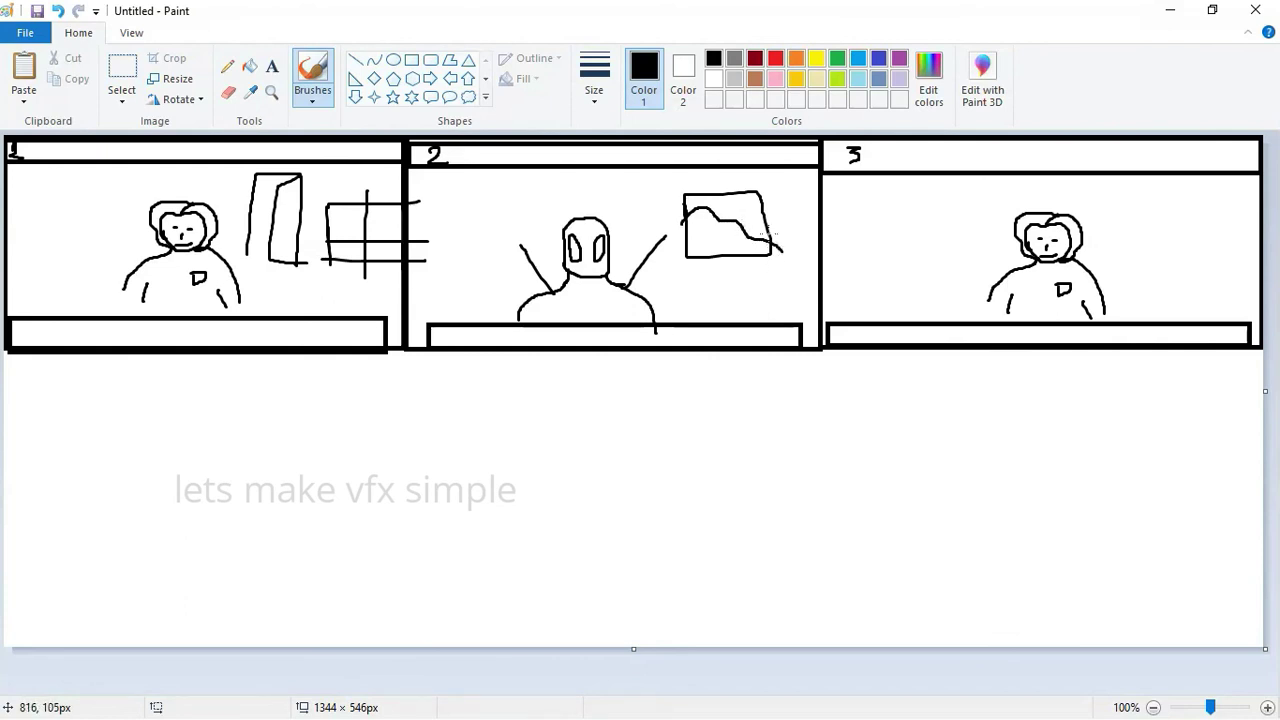